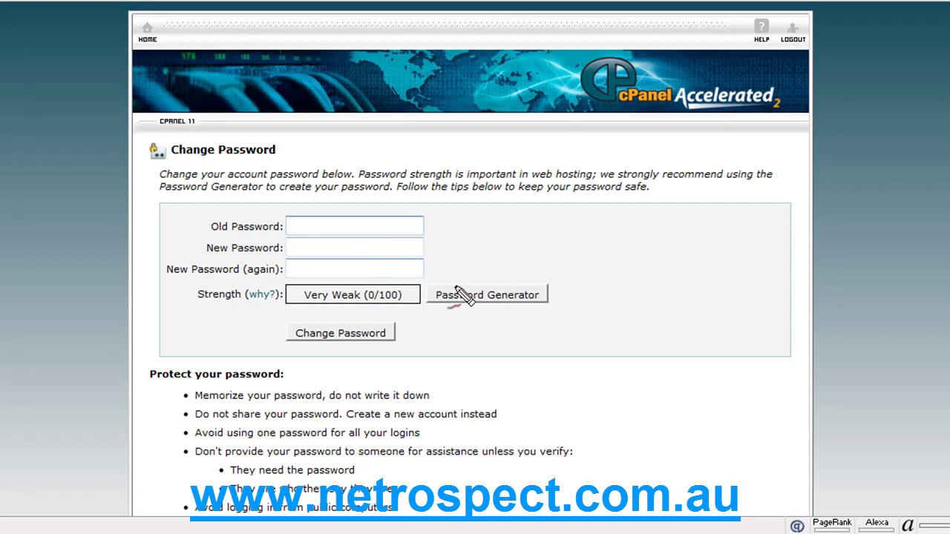
Paste the current password into Old Password and open the Password Generator.
mouse_move(441, 294)
mouse_down()
mouse_move(431, 297)
mouse_move(501, 256)
mouse_up()
mouse_move(445, 269)
mouse_down()
mouse_move(426, 281)
mouse_move(455, 286)
mouse_up()
key(Escape)
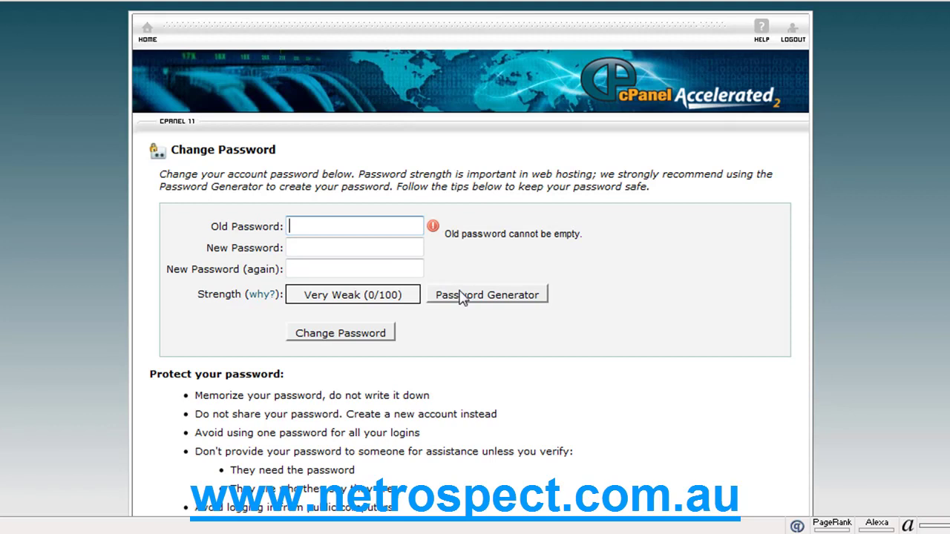
right_click(393, 233)
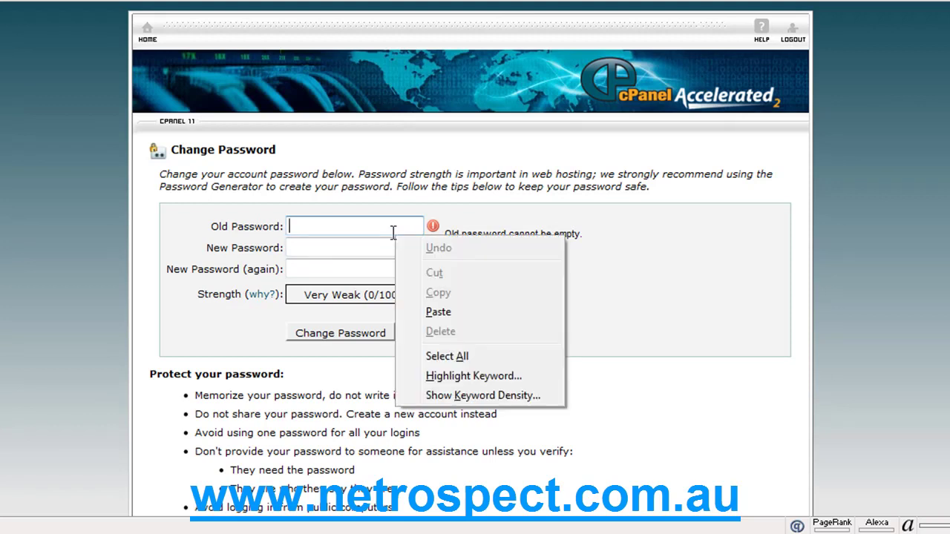
click(438, 312)
click(342, 246)
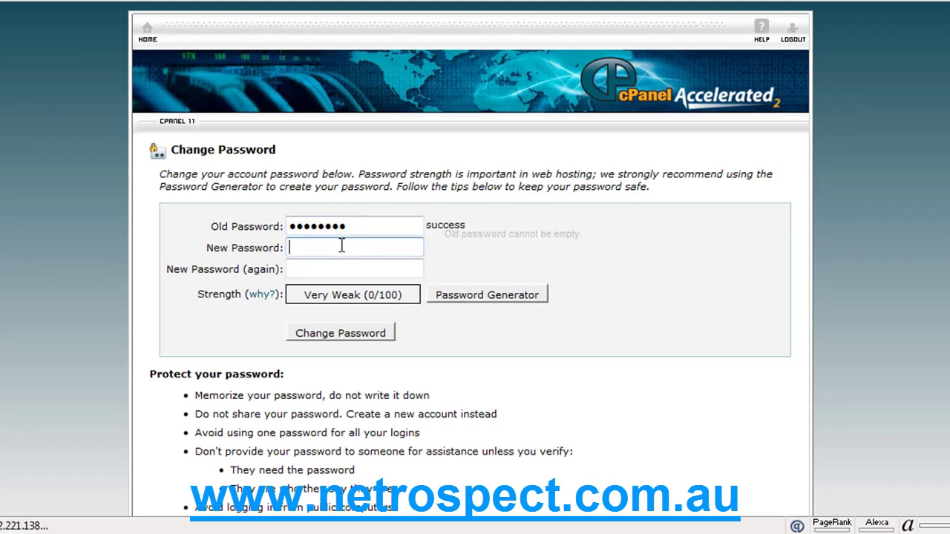
click(471, 296)
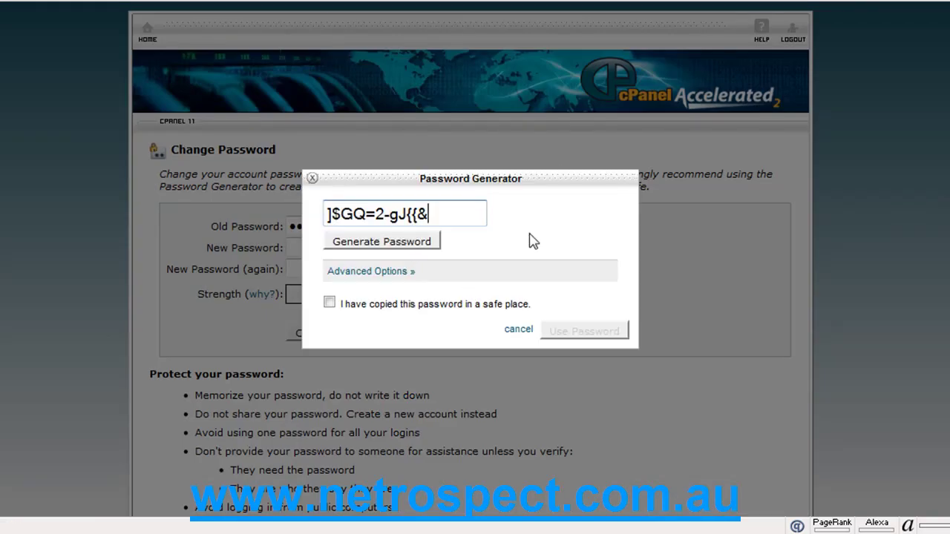
Regenerate the random password many times, then tick 'I have copied this password in a safe place'.
click(430, 241)
click(431, 241)
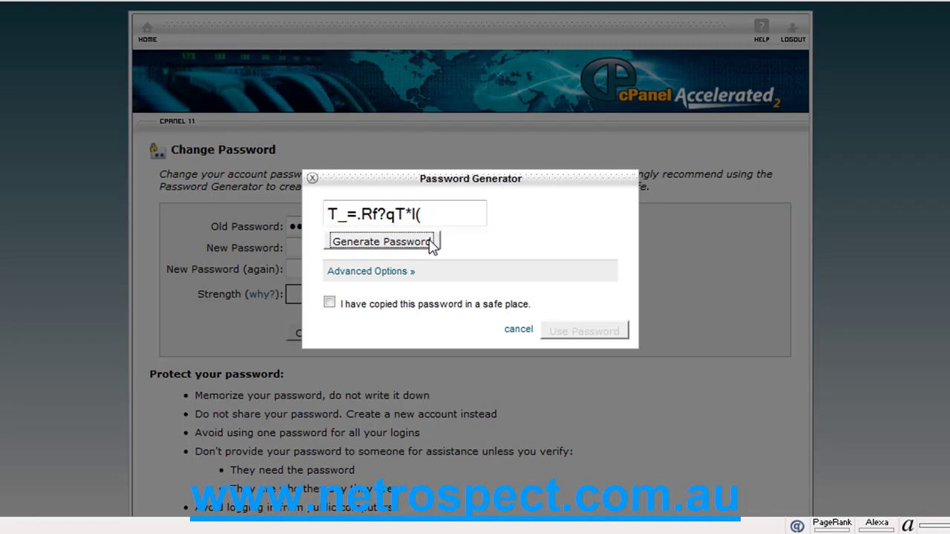
click(430, 241)
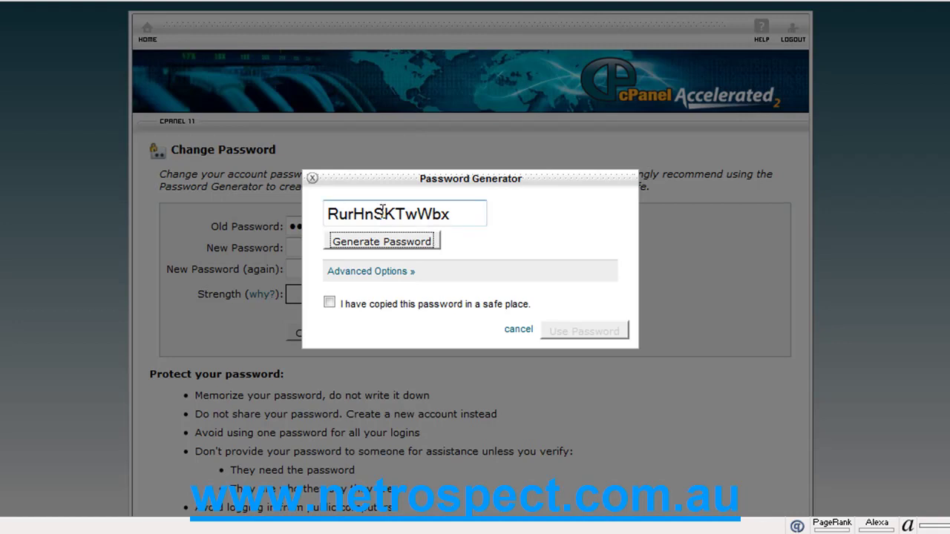
click(420, 243)
click(421, 244)
click(421, 243)
click(421, 243)
click(421, 243)
click(421, 243)
click(421, 243)
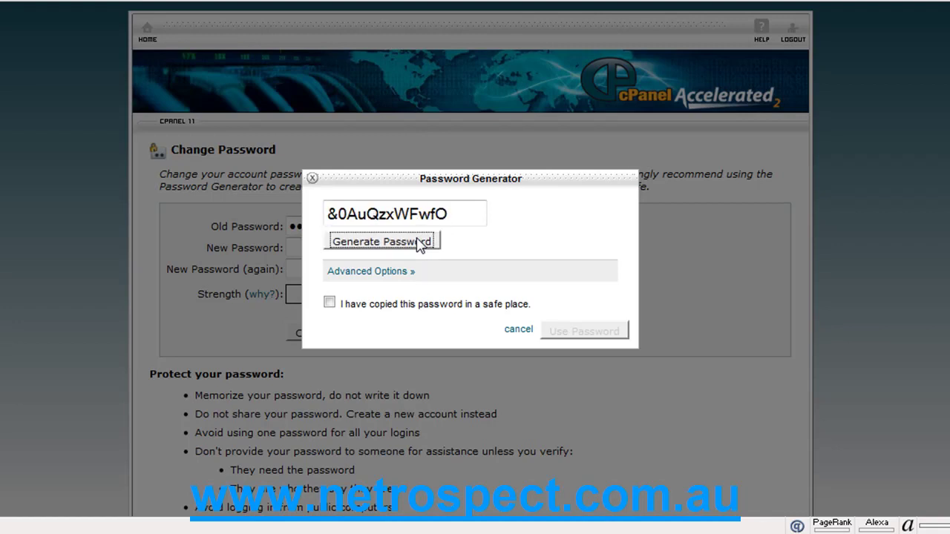
click(421, 243)
click(421, 243)
click(421, 243)
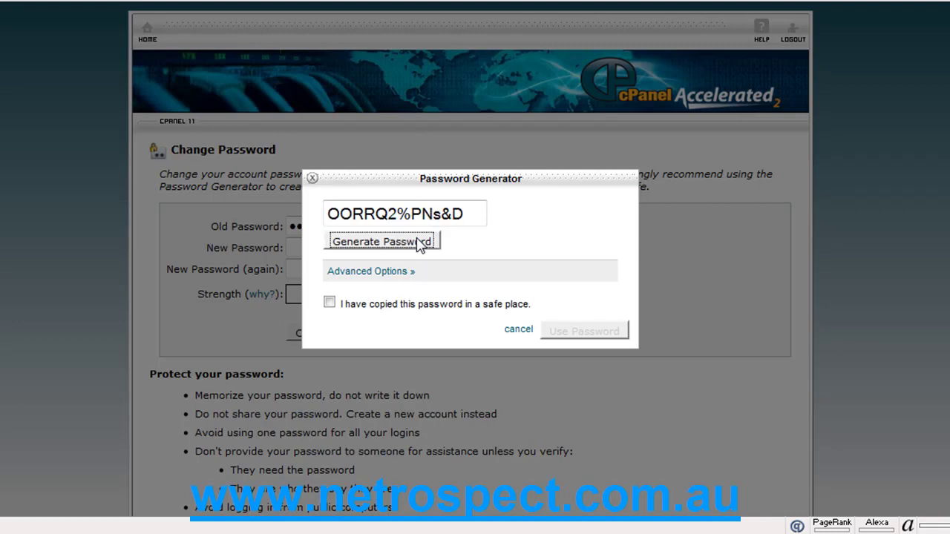
click(421, 243)
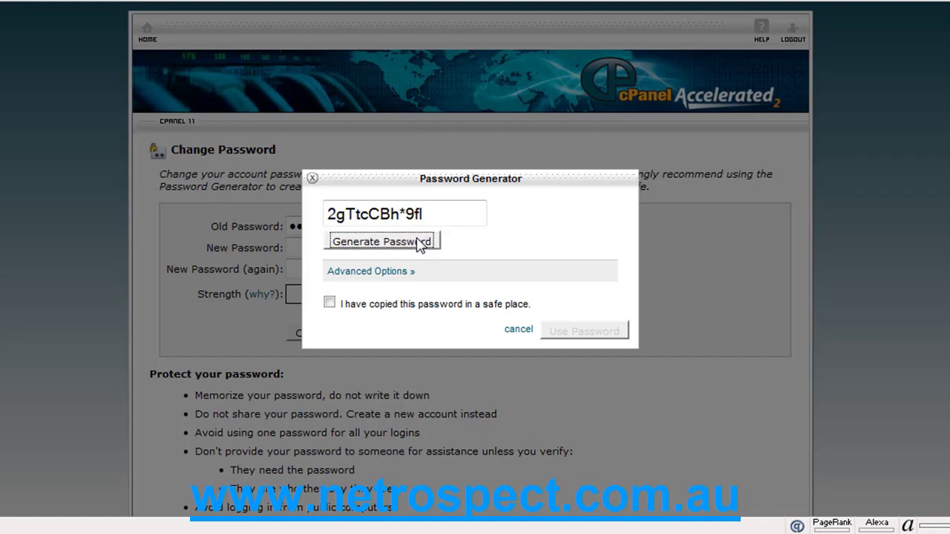
click(421, 243)
click(421, 243)
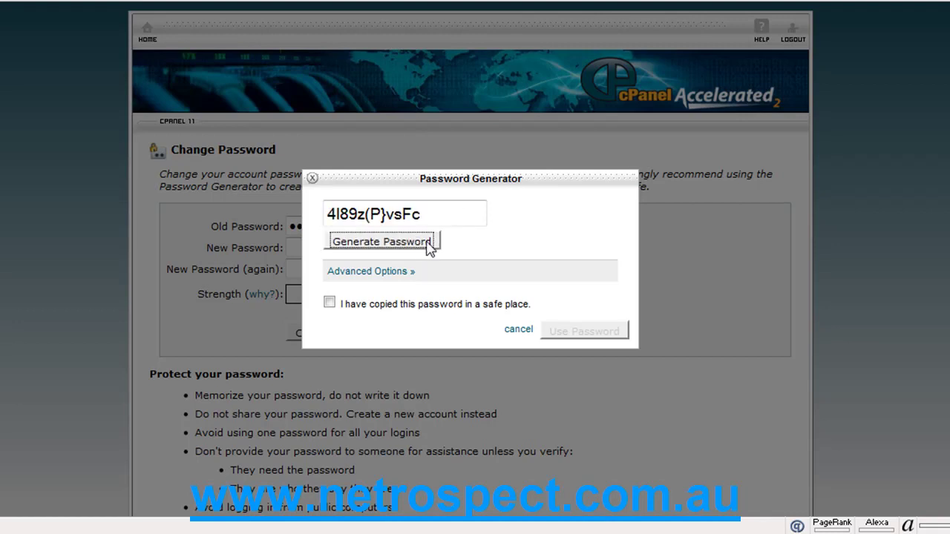
click(329, 304)
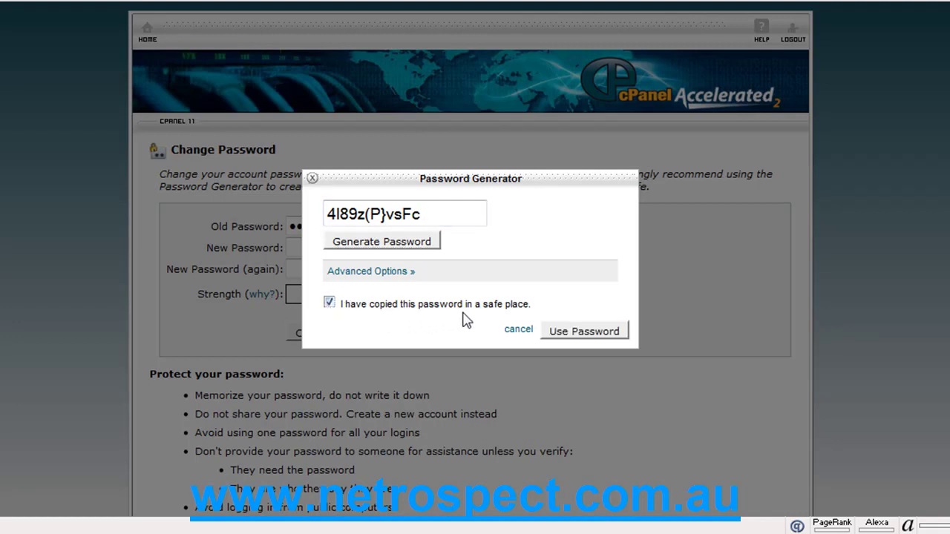
Apply the generated password to both new-password fields, then select the New Password contents.
click(616, 332)
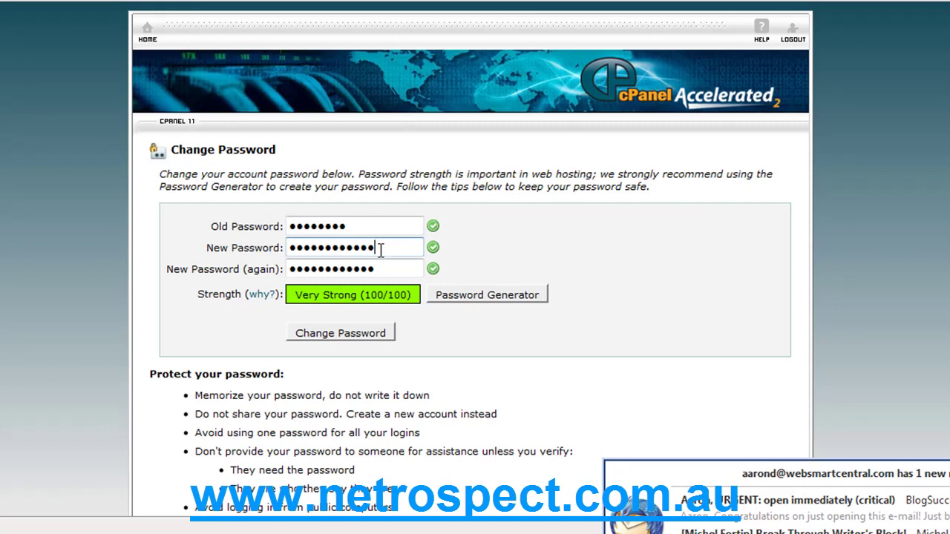
drag(377, 250, 218, 230)
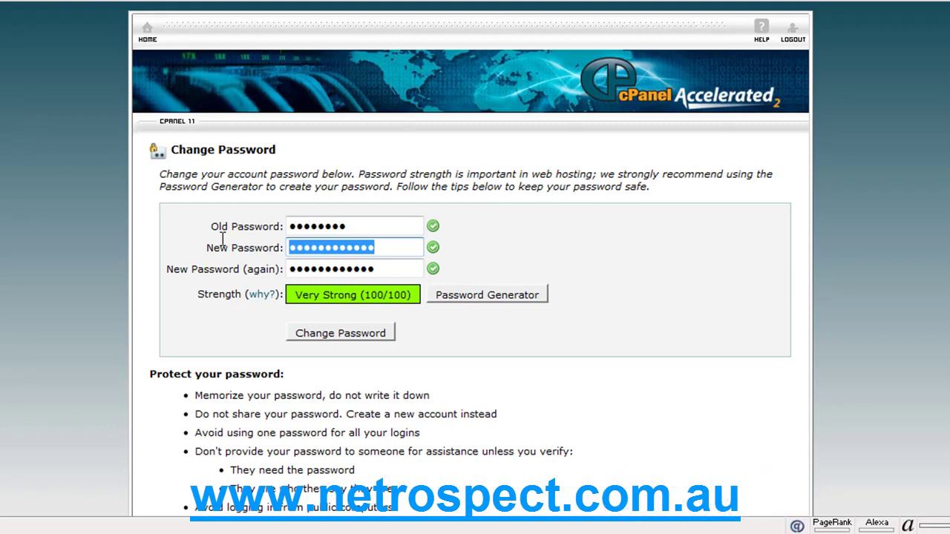
Type a replacement password in New Password and retype it in the confirmation field.
text(********)
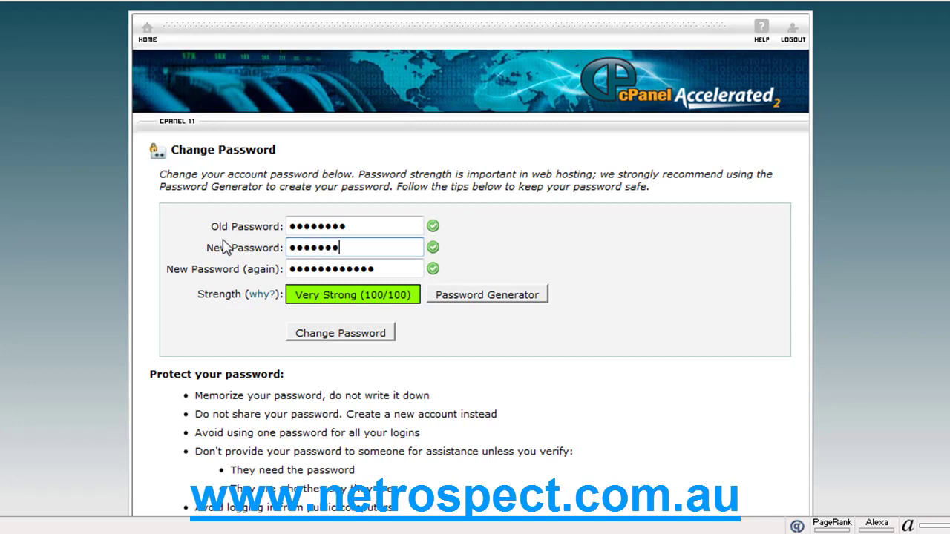
key(Tab)
text(***)
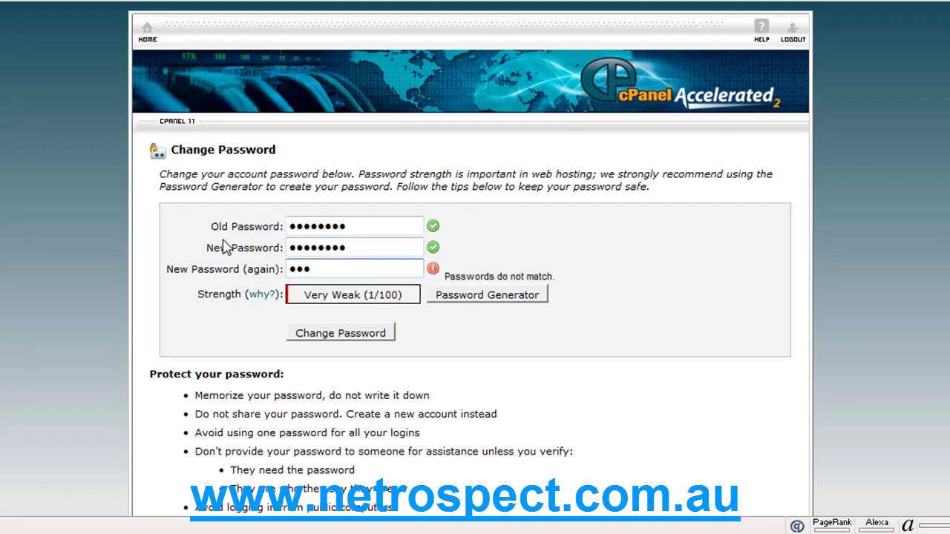
key(BackSpace)
key(BackSpace)
key(BackSpace)
text(*********)
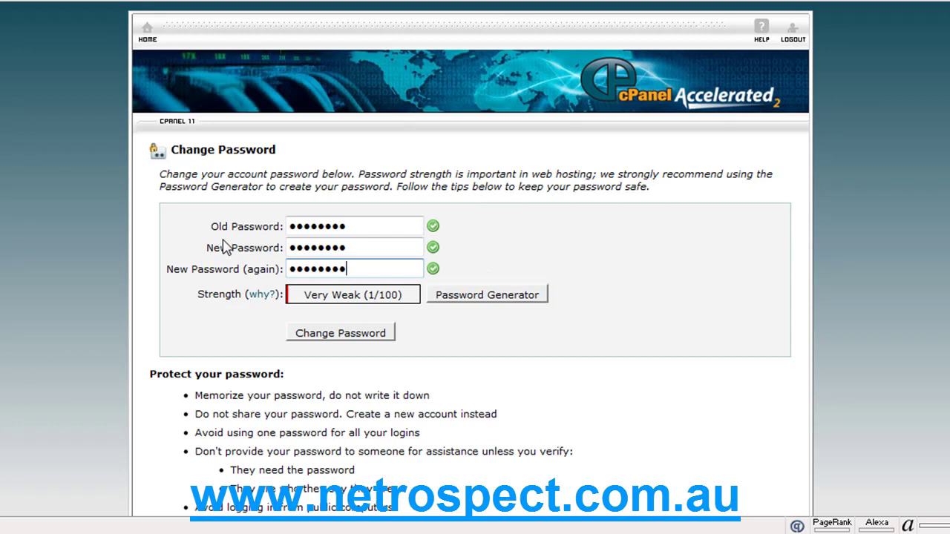
Lengthen both new-password entries with matching extra characters.
click(393, 248)
text(**)
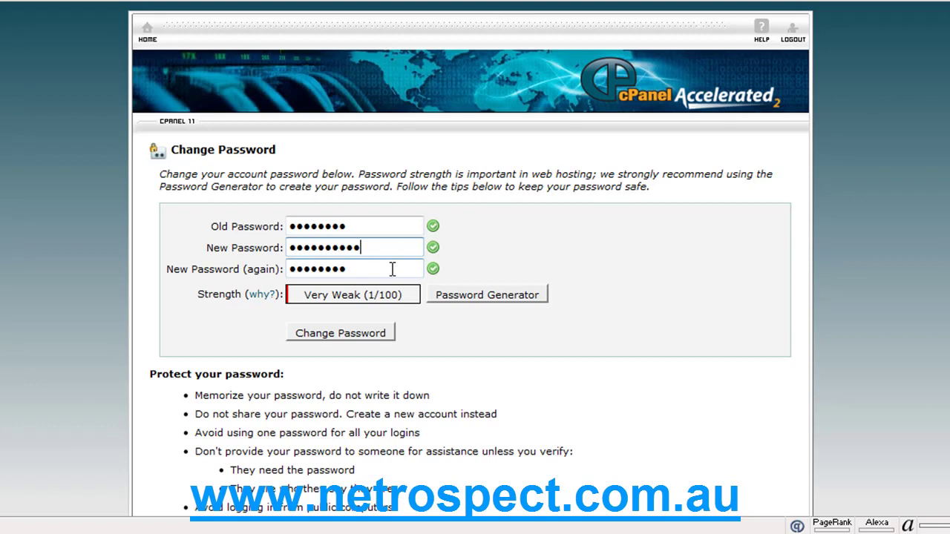
click(392, 269)
text(**)
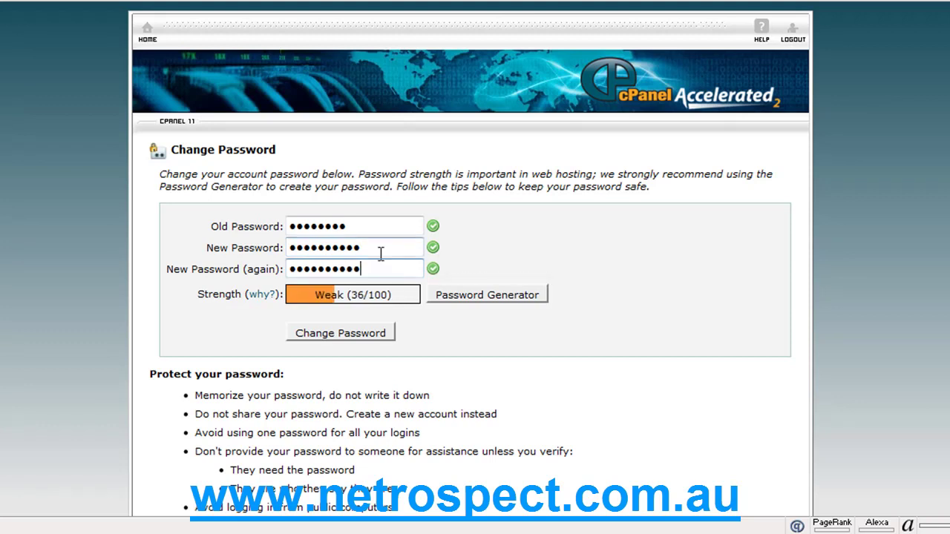
click(371, 250)
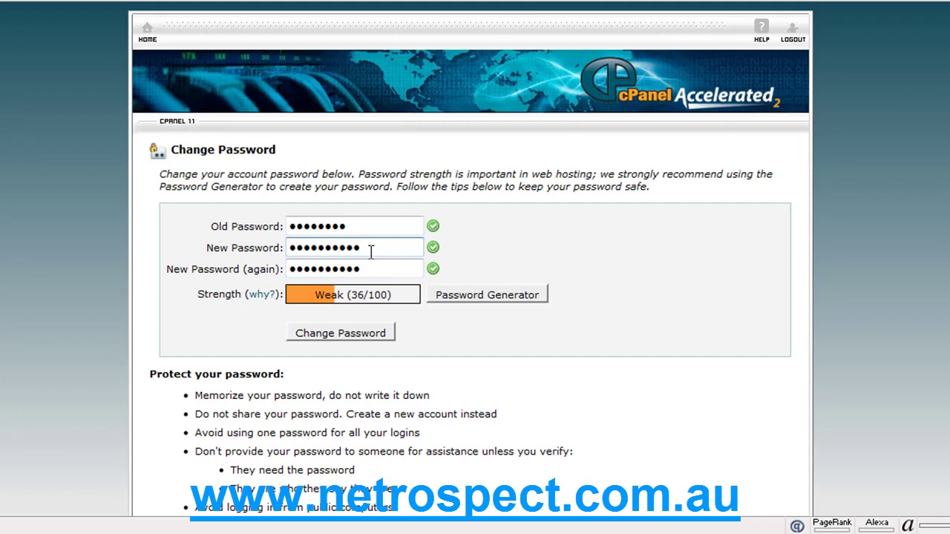
text(*)
click(373, 271)
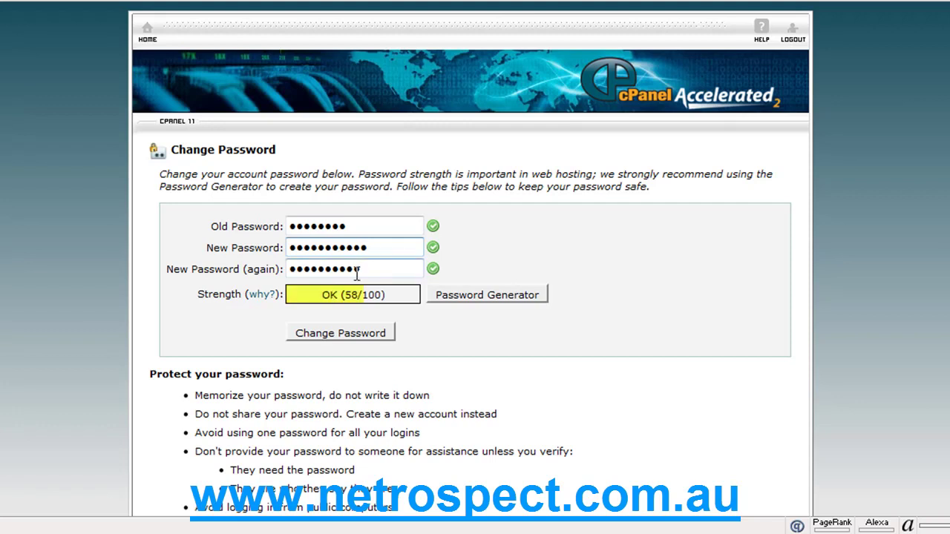
text(*)
Replace the first character in both password fields so they match, reaching Strong (60/100).
click(382, 250)
key(Home)
key(shift+Right)
text(*)
click(324, 271)
key(Home)
key(shift+Right)
text(*)
click(323, 247)
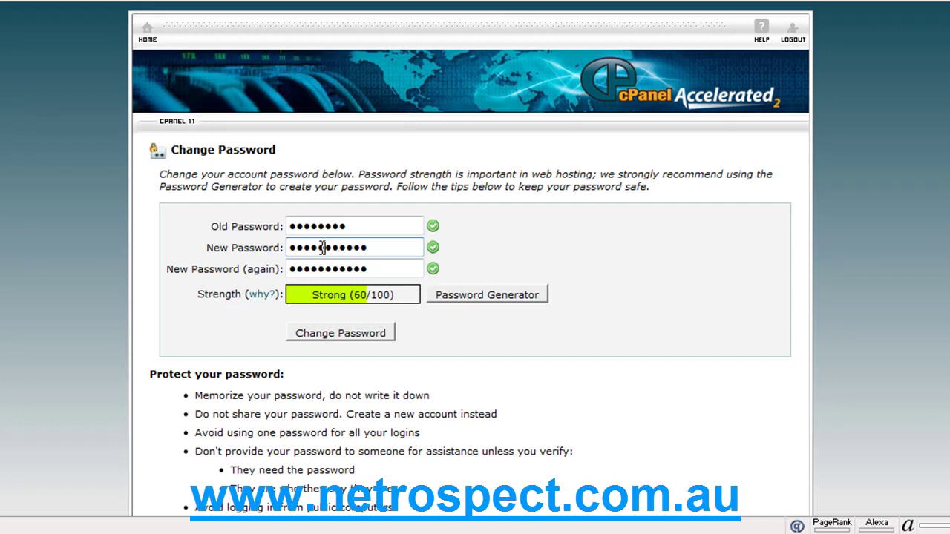
Submit the password change, view the raw dictionary-word rejection output, and go back.
click(393, 335)
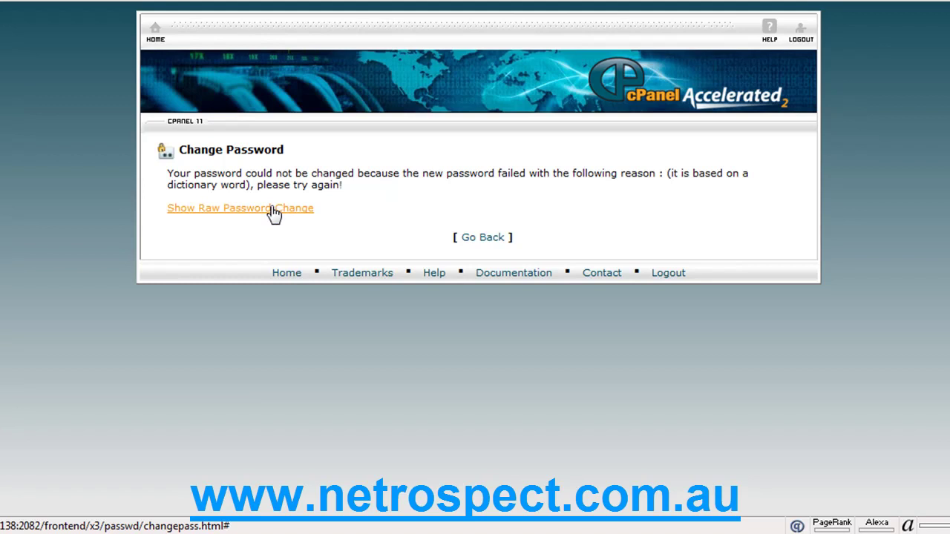
click(307, 213)
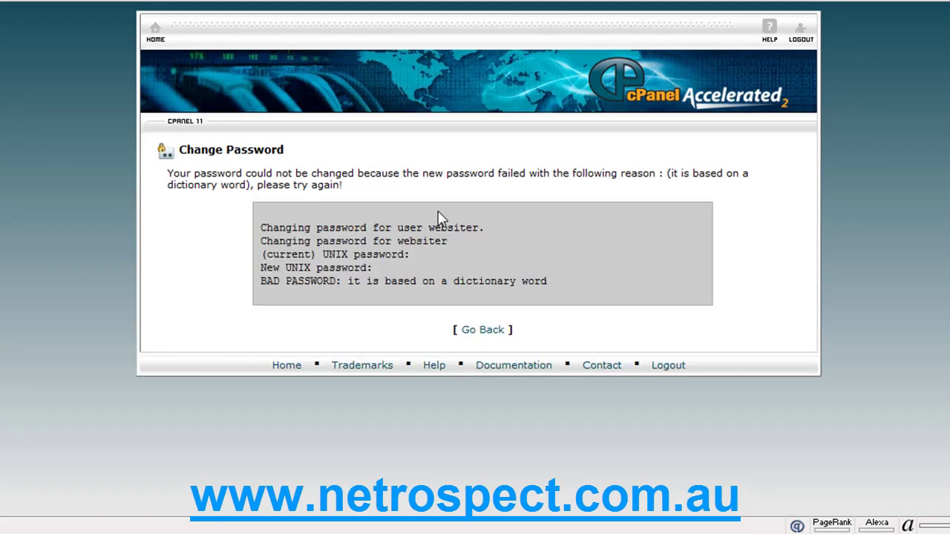
click(486, 335)
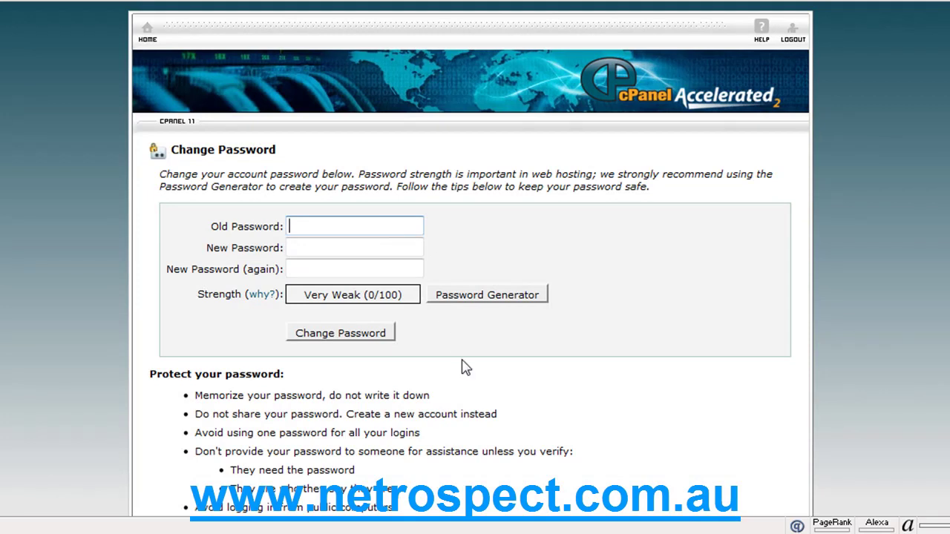
Review the reloaded form and unfocus Old Password, leaving blank fields at Very Weak (0/100).
scroll(438, 386, down, 3)
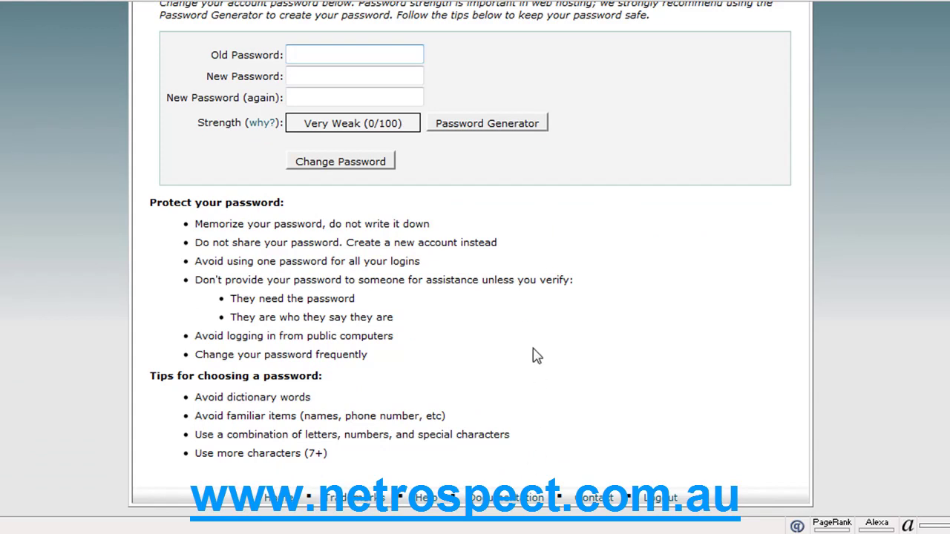
scroll(534, 354, up, 3)
scroll(513, 339, down, 3)
scroll(353, 413, up, 3)
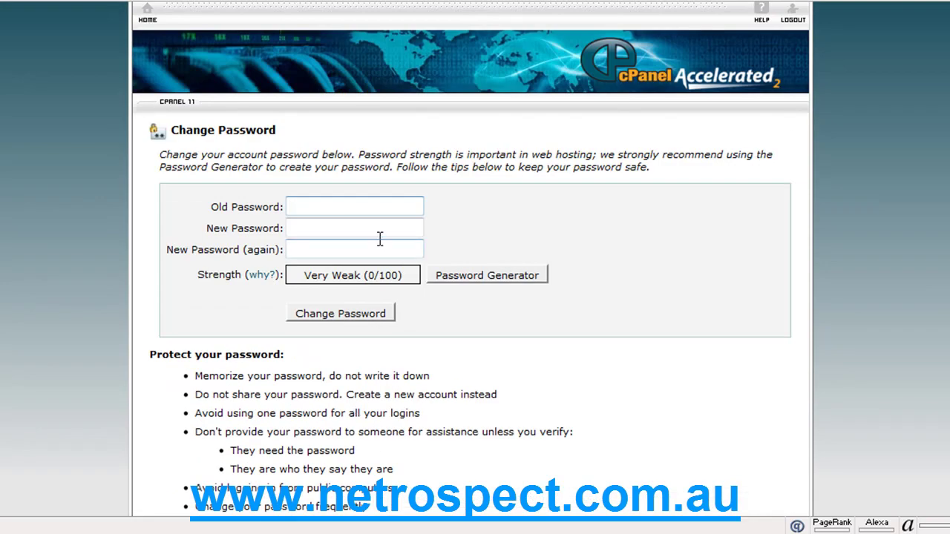
scroll(379, 238, up, 1)
click(612, 228)
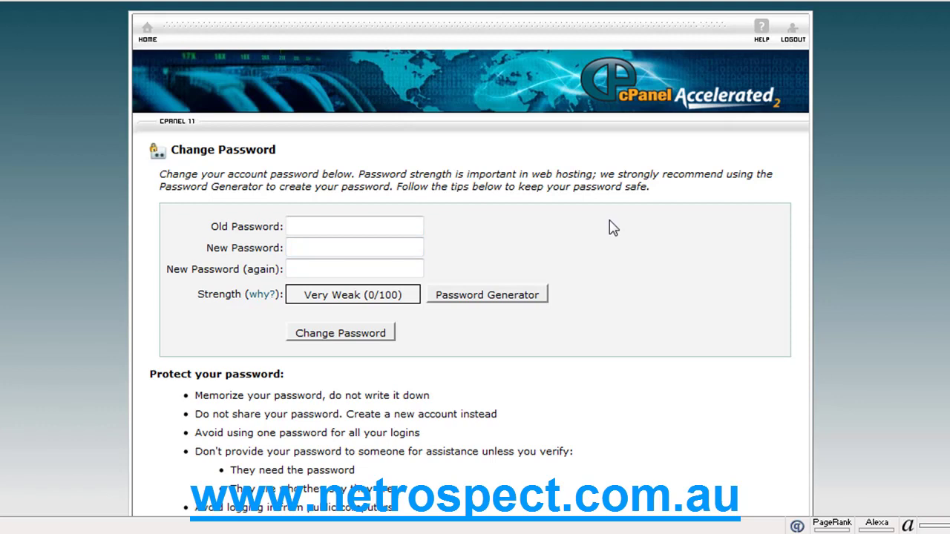